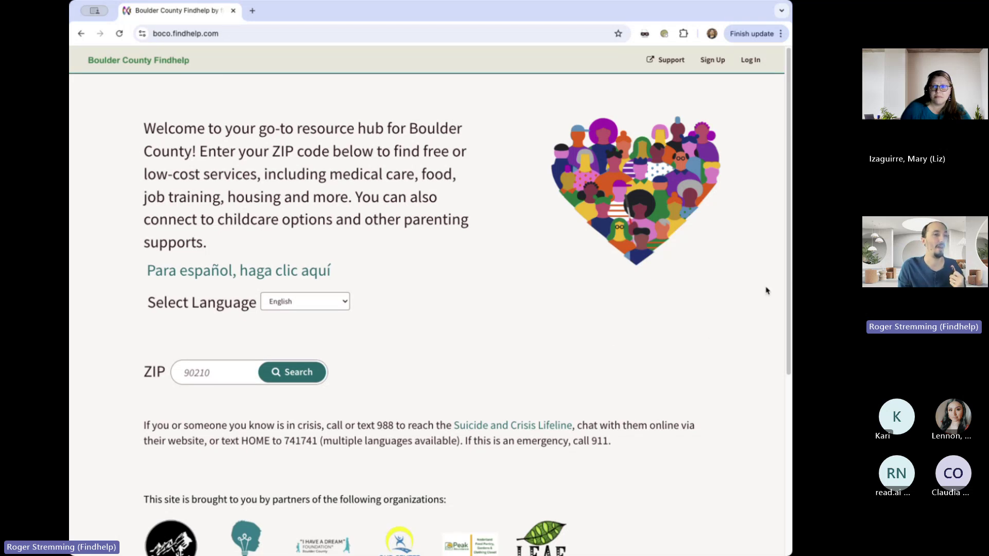
# Step: Open the Claim Programs page from the site footer and search for the agency "Boulder County Health Department"
pyautogui.moveTo(787, 317); pyautogui.dragTo(784, 539)
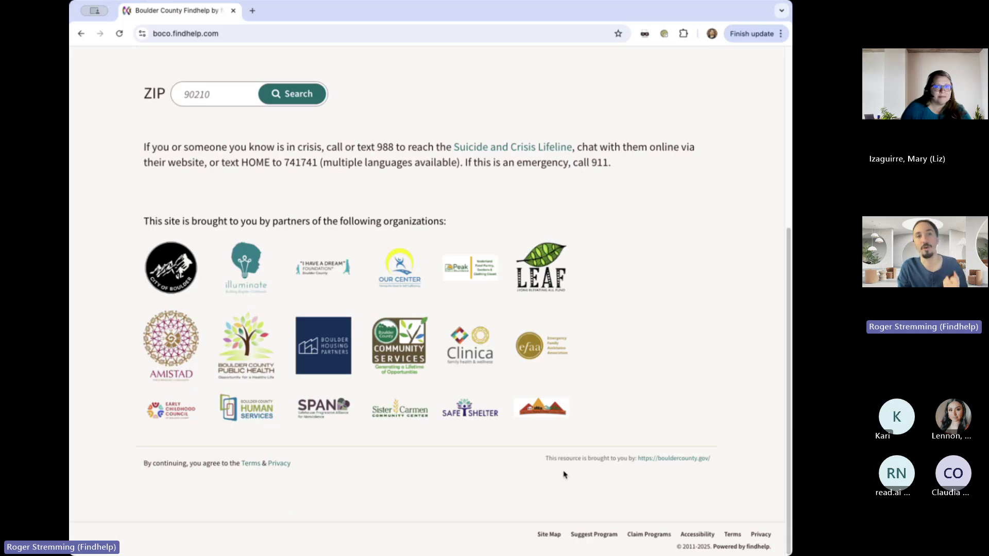
pyautogui.click(646, 536)
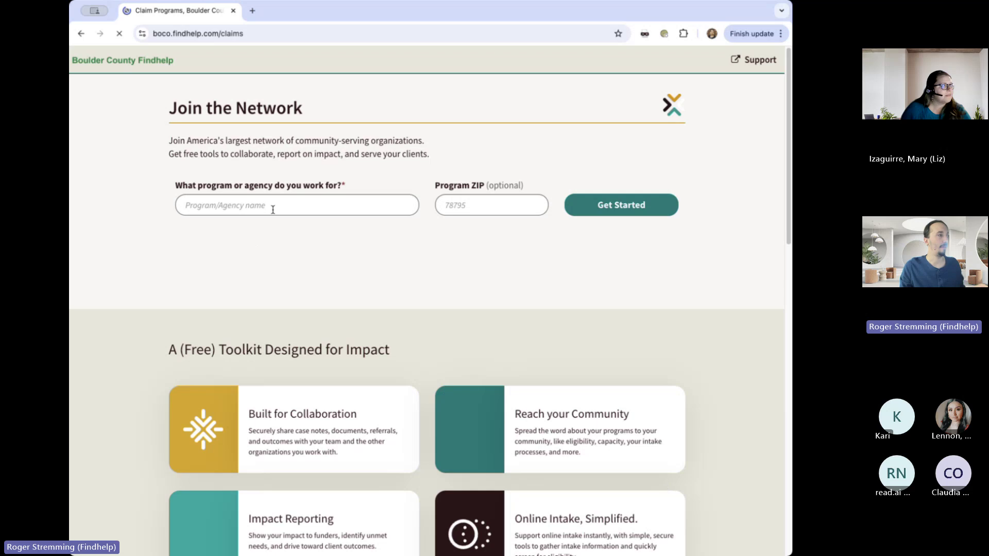
pyautogui.click(273, 208)
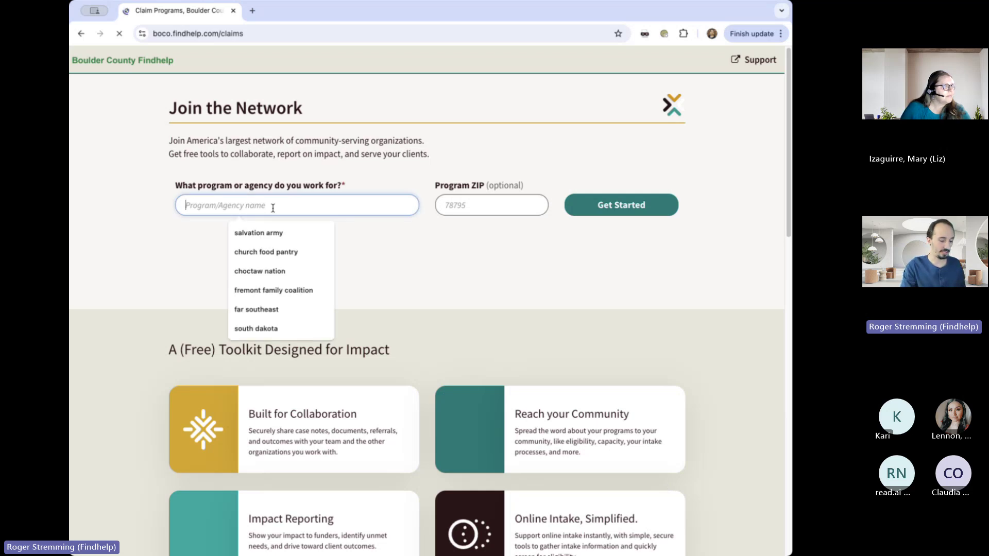
pyautogui.write('Boulder')
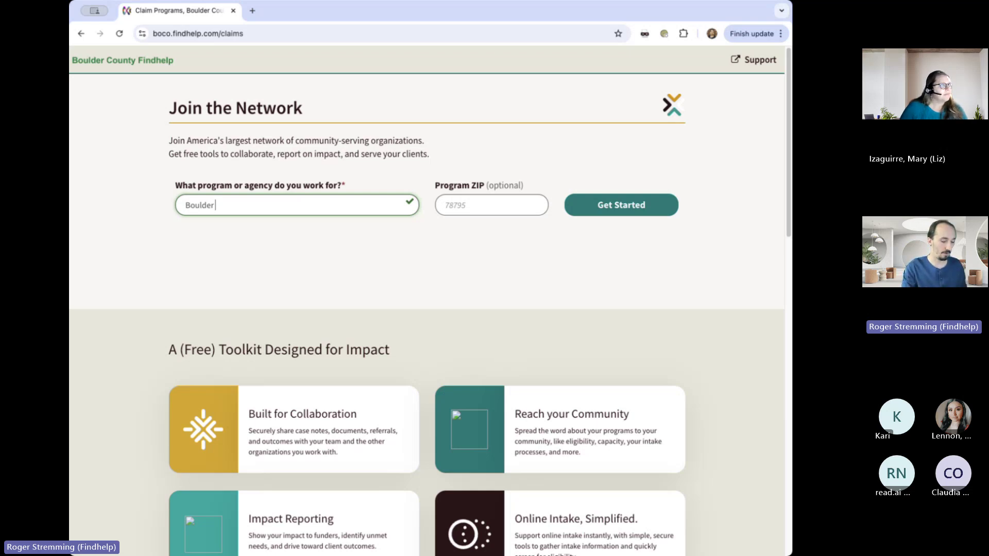
pyautogui.write('County')
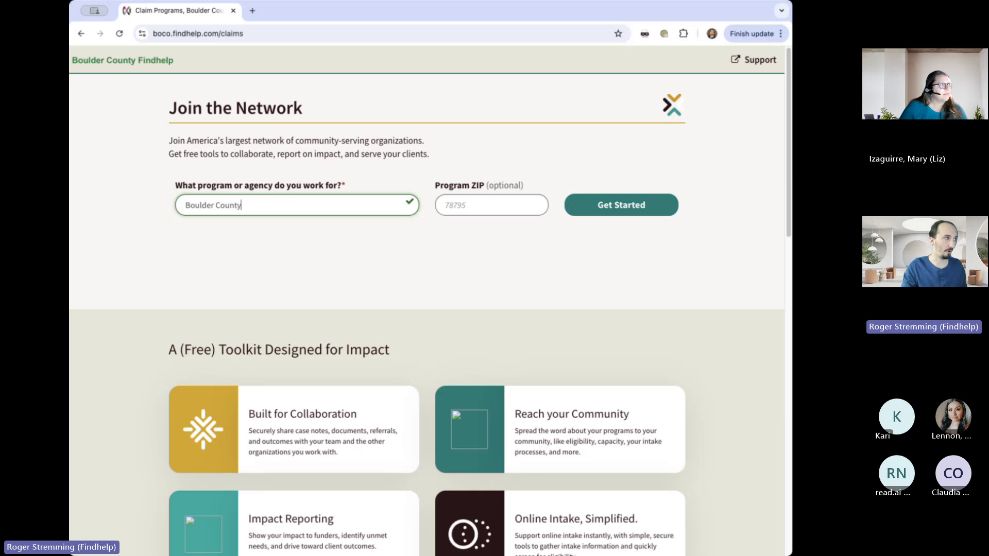
pyautogui.write(' He')
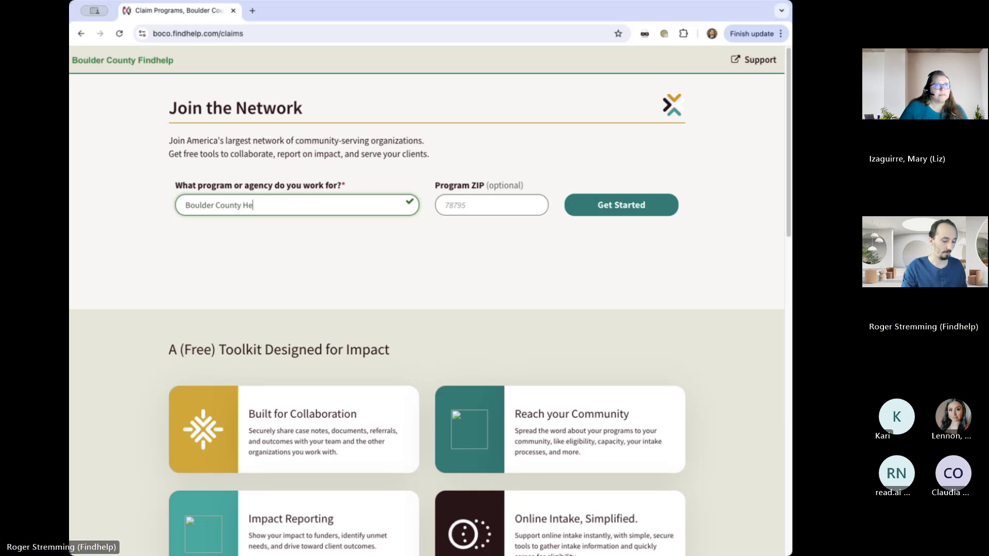
pyautogui.write('alth Department')
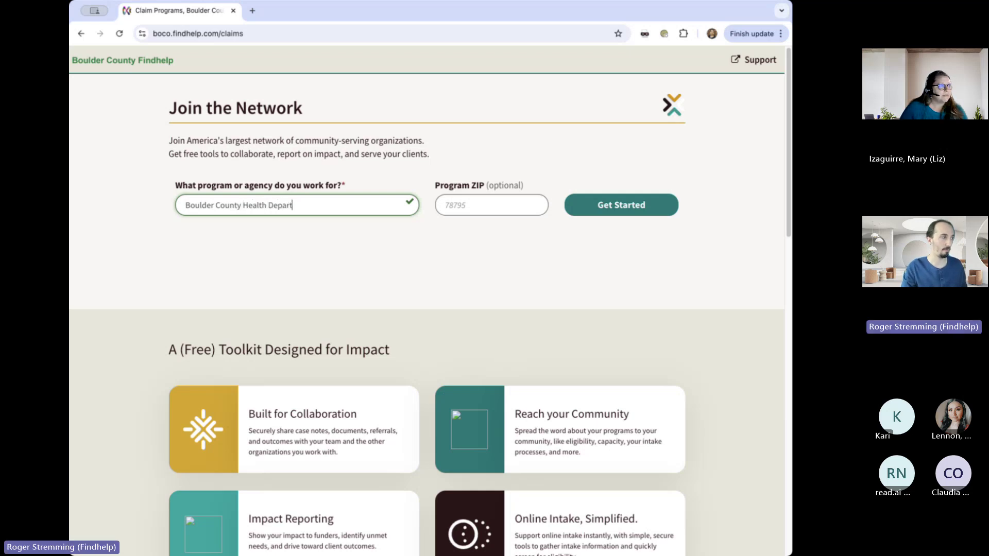
pyautogui.click(632, 207)
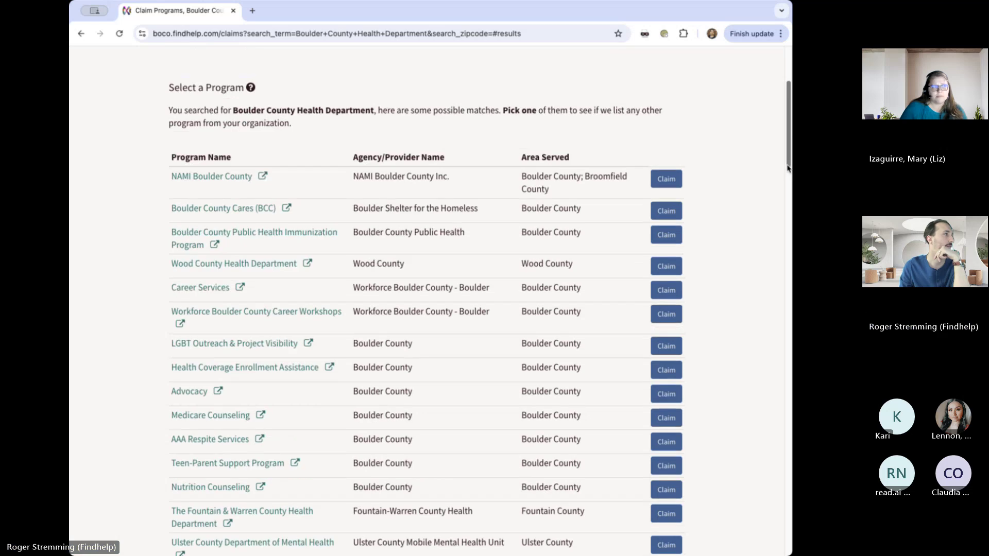
# Step: Look through the matching programs and start a claim for the Boulder County Public Health Immunization Program
pyautogui.moveTo(789, 175); pyautogui.dragTo(788, 214)
pyautogui.scroll(5, 788, 214)
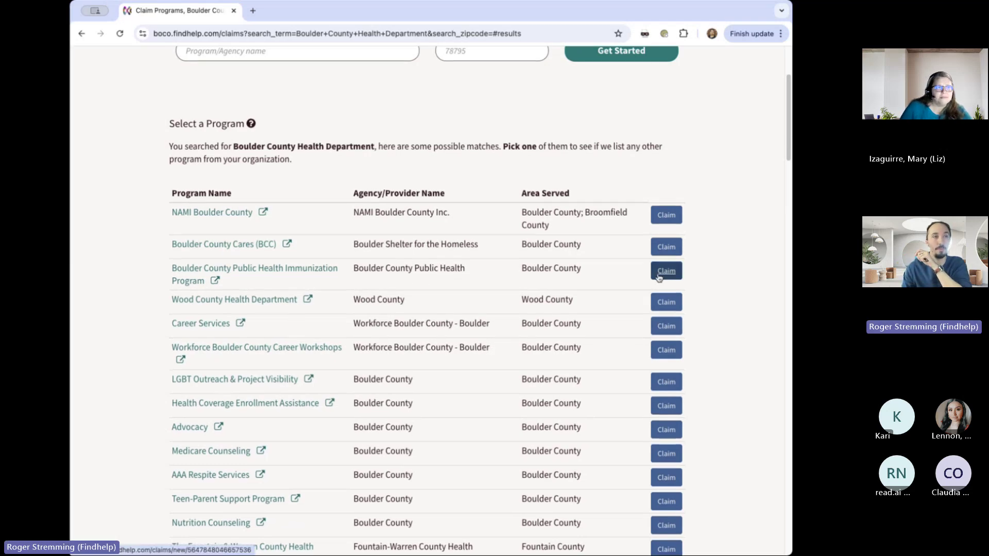
pyautogui.moveTo(787, 148)
pyautogui.mouseDown()
pyautogui.moveTo(787, 117)
pyautogui.moveTo(785, 155)
pyautogui.mouseUp()
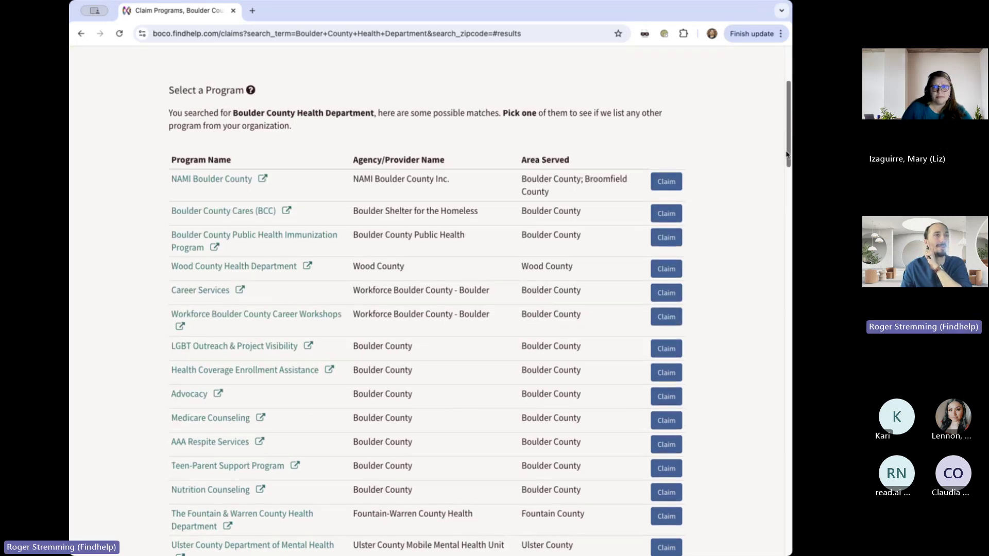
pyautogui.moveTo(785, 155); pyautogui.dragTo(787, 103)
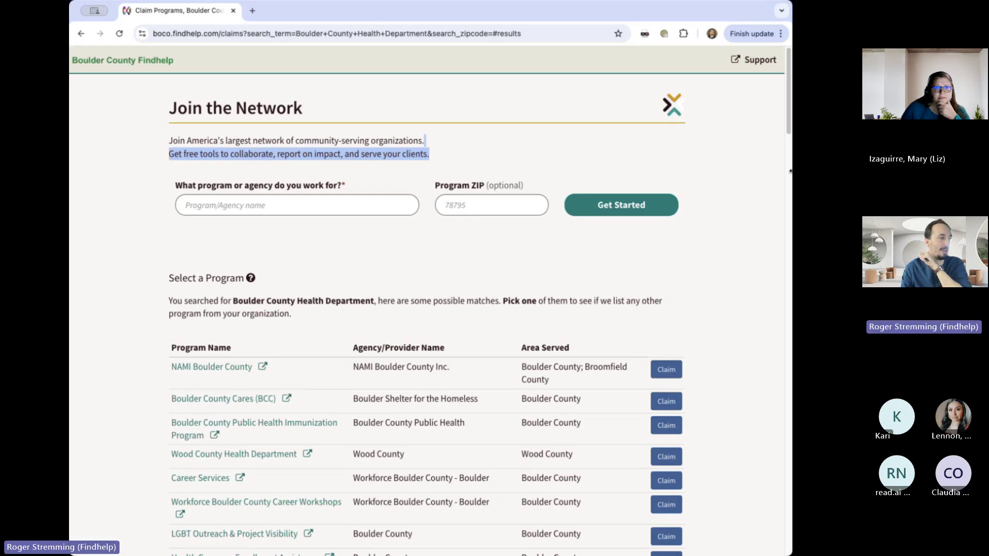
pyautogui.moveTo(791, 171); pyautogui.dragTo(819, 172)
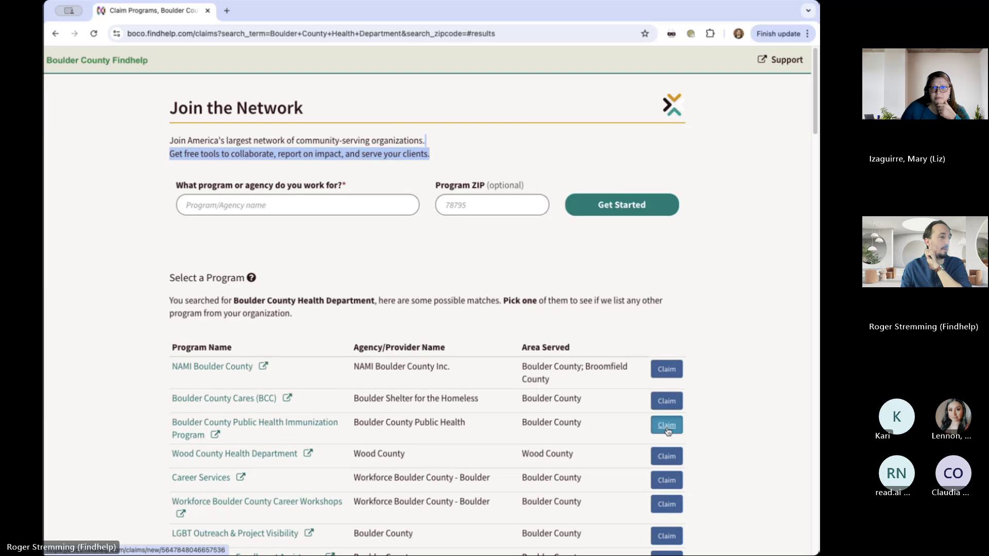
pyautogui.click(666, 427)
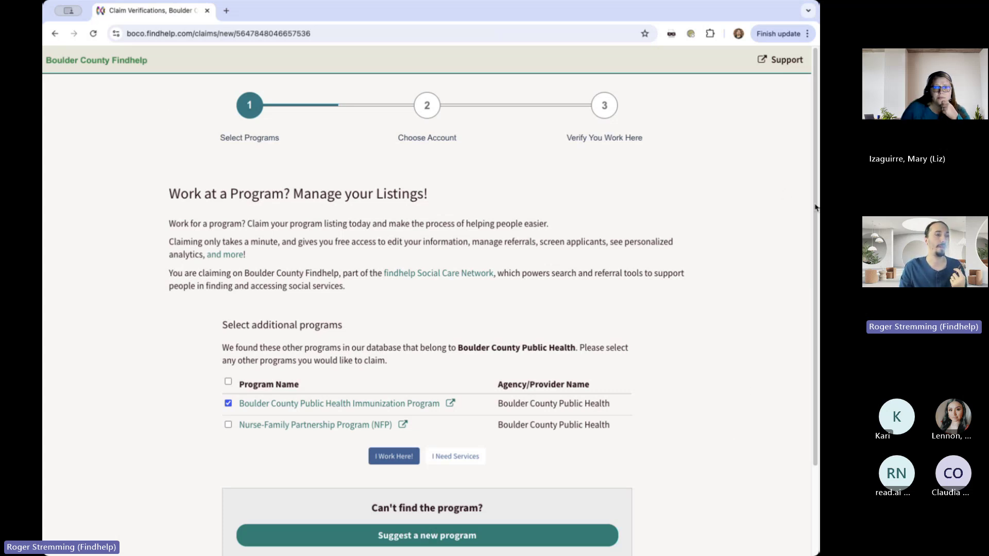
# Step: Add the Nurse-Family Partnership Program (NFP) to the claim and confirm working at the agency
pyautogui.moveTo(818, 209); pyautogui.dragTo(817, 275)
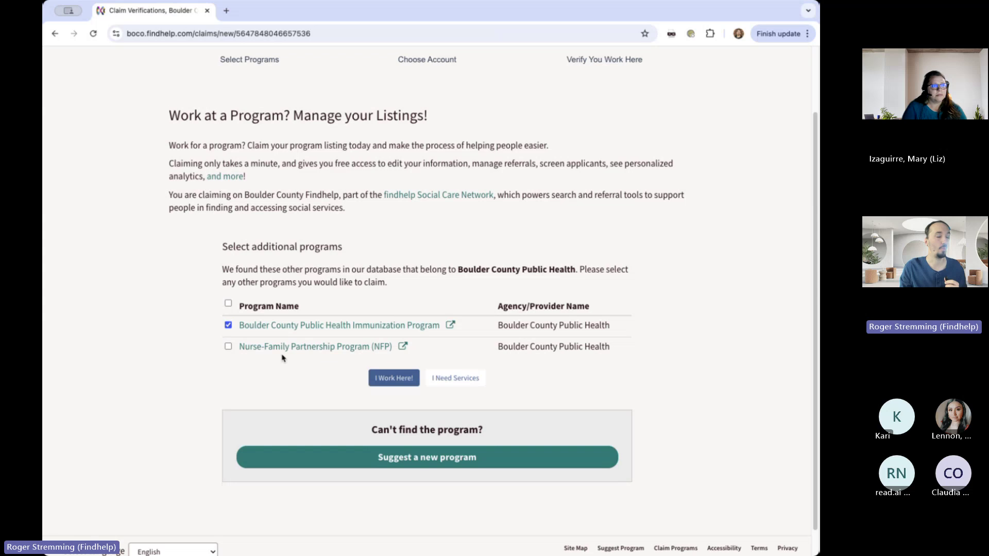
pyautogui.click(228, 347)
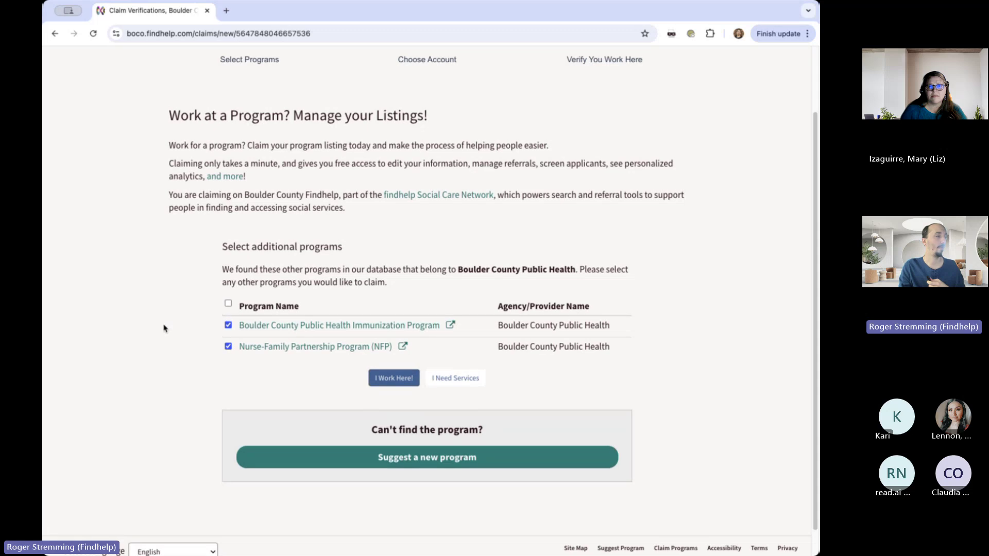
pyautogui.click(385, 381)
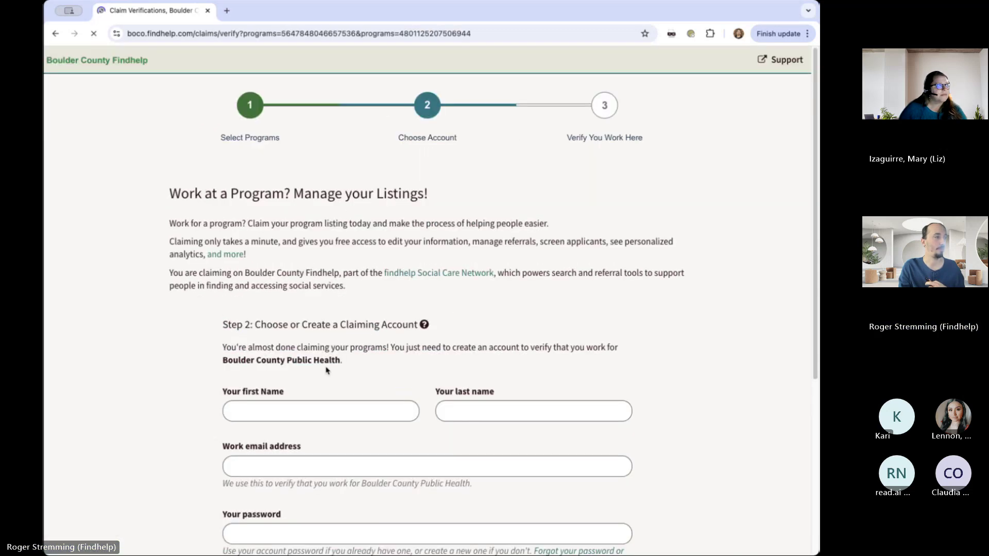
# Step: Review the claiming account form, including the name, work email, password and consent fields and the claim progress steps
pyautogui.scroll(-3, 805, 274)
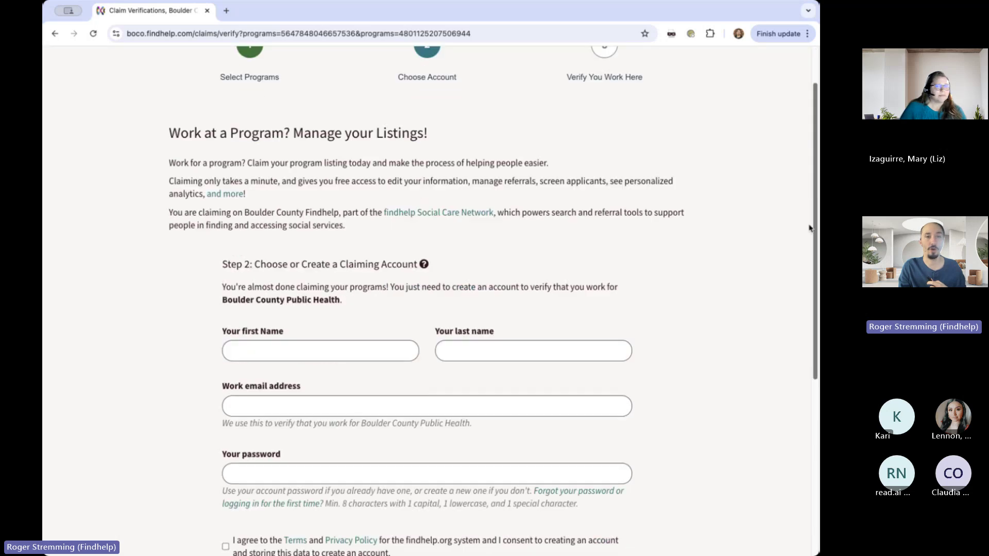
pyautogui.scroll(-1, 805, 274)
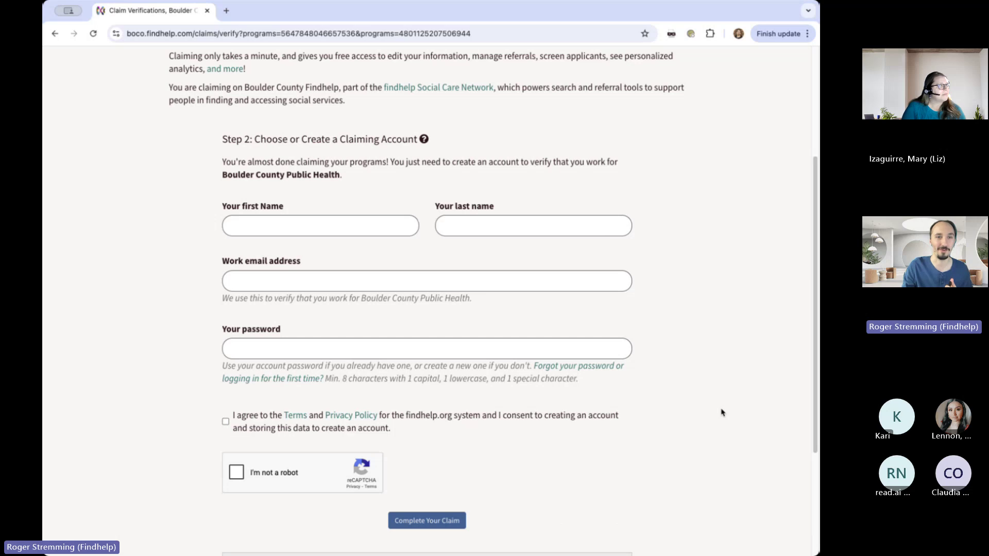
pyautogui.moveTo(814, 445); pyautogui.dragTo(808, 505)
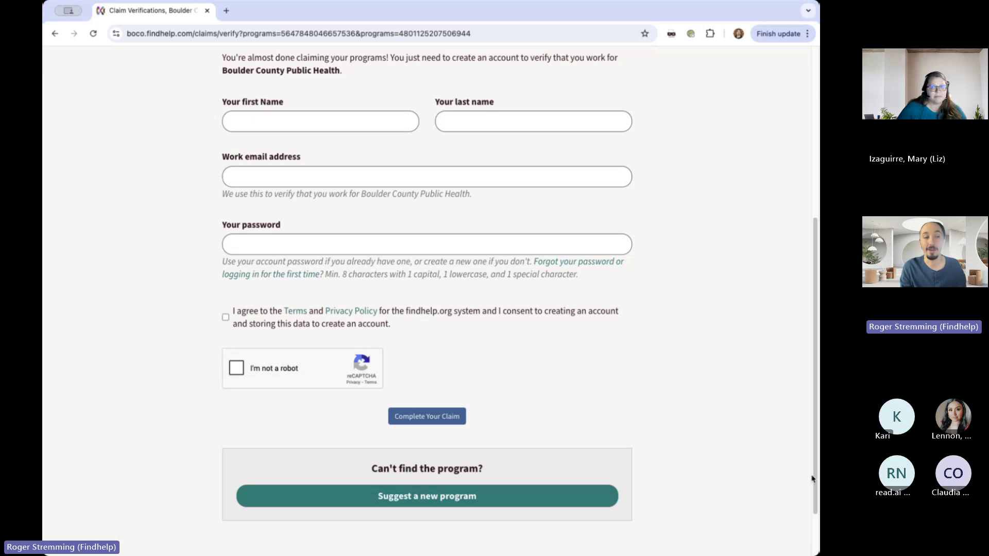
pyautogui.scroll(5, 810, 477)
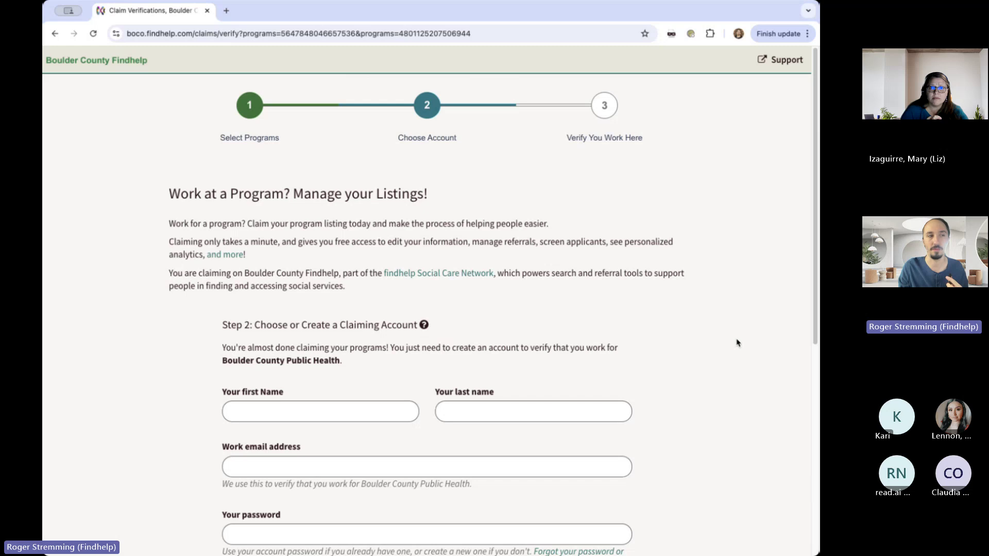
pyautogui.scroll(-1, 815, 354)
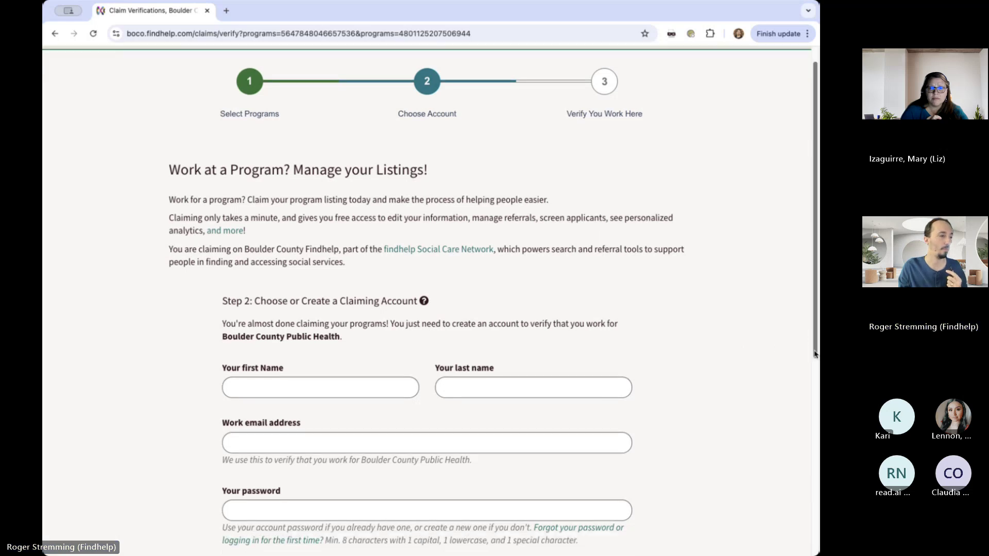
pyautogui.moveTo(815, 354); pyautogui.dragTo(808, 302)
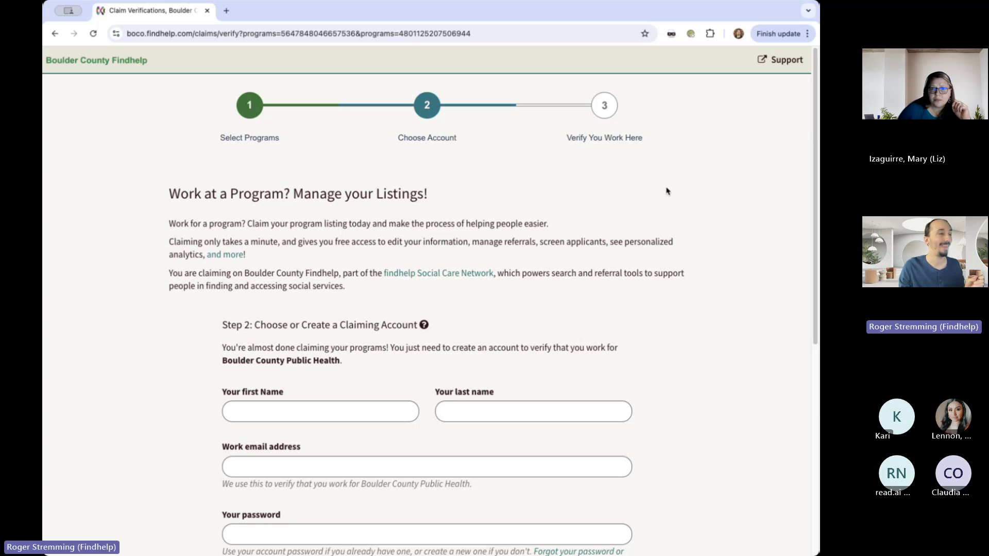
# Step: Return to the Claim Programs page and search for the agency "boulder county public health"
pyautogui.moveTo(814, 164); pyautogui.dragTo(817, 382)
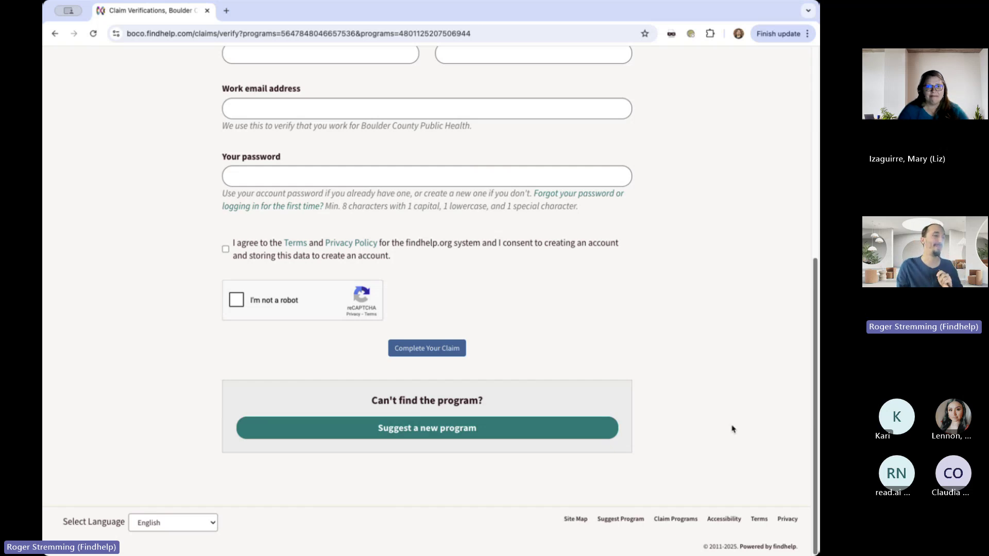
pyautogui.click(663, 520)
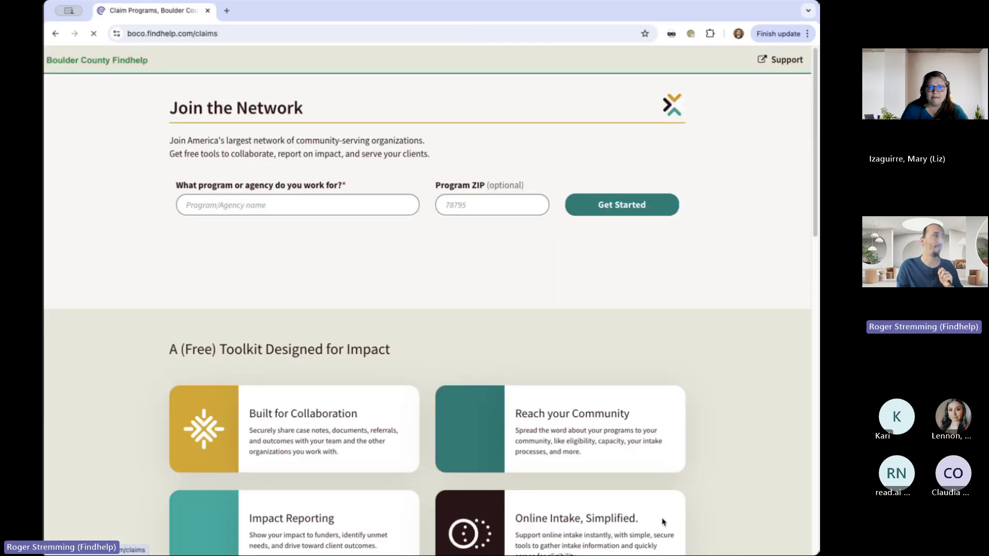
pyautogui.click(250, 204)
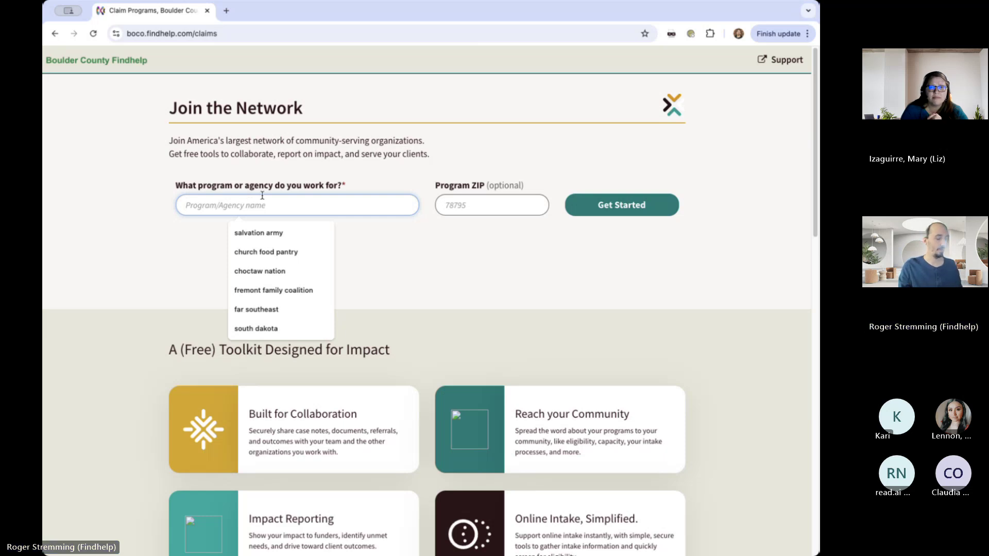
pyautogui.write('boul')
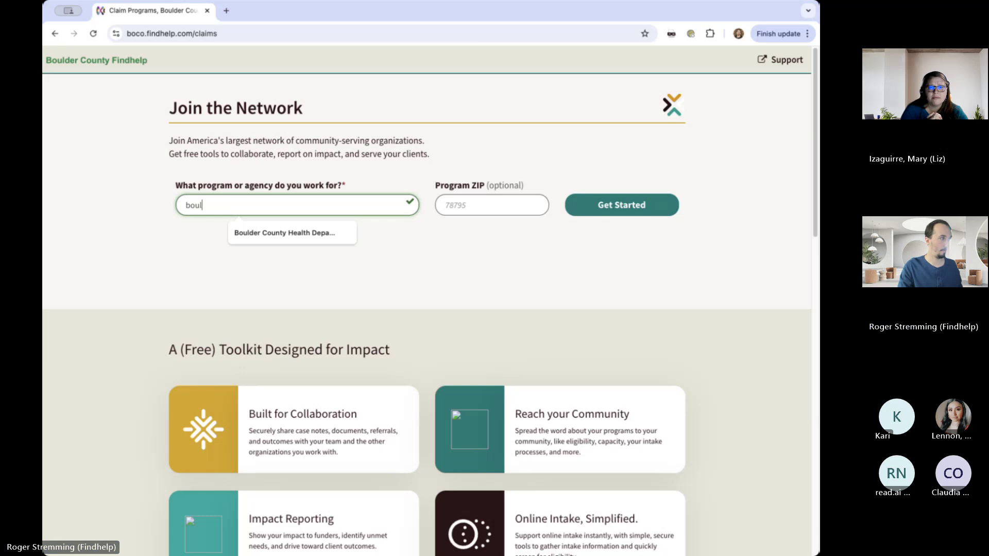
pyautogui.write('der ')
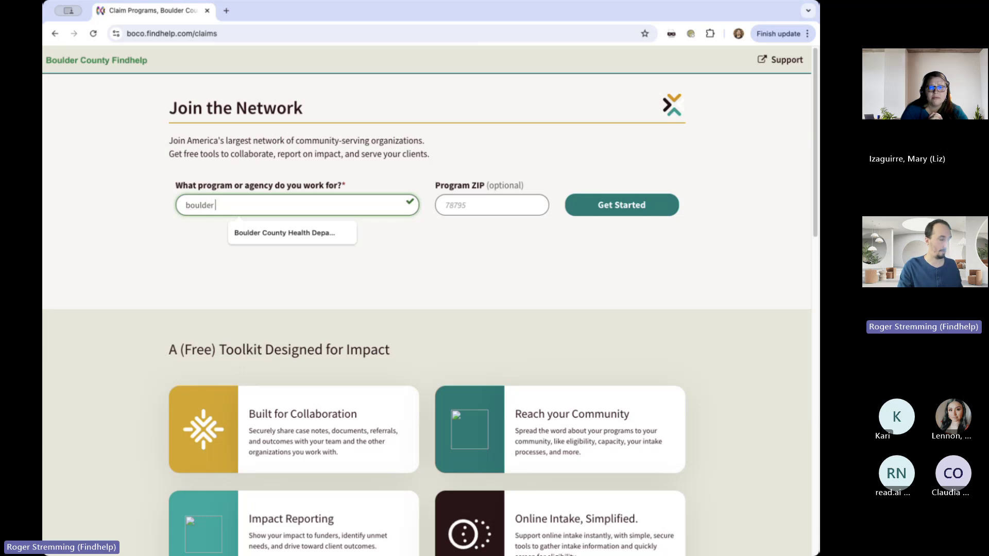
pyautogui.write('c')
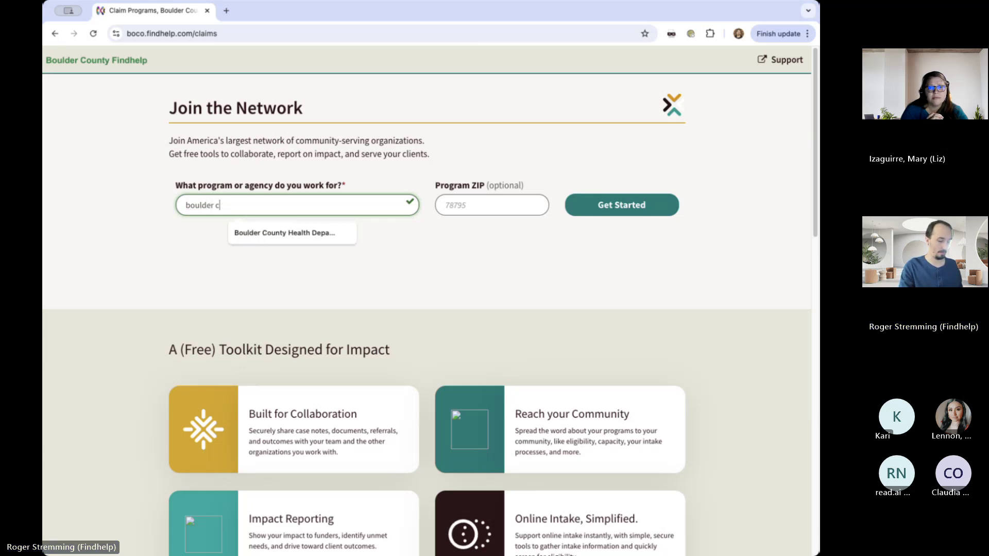
pyautogui.write('ounty public')
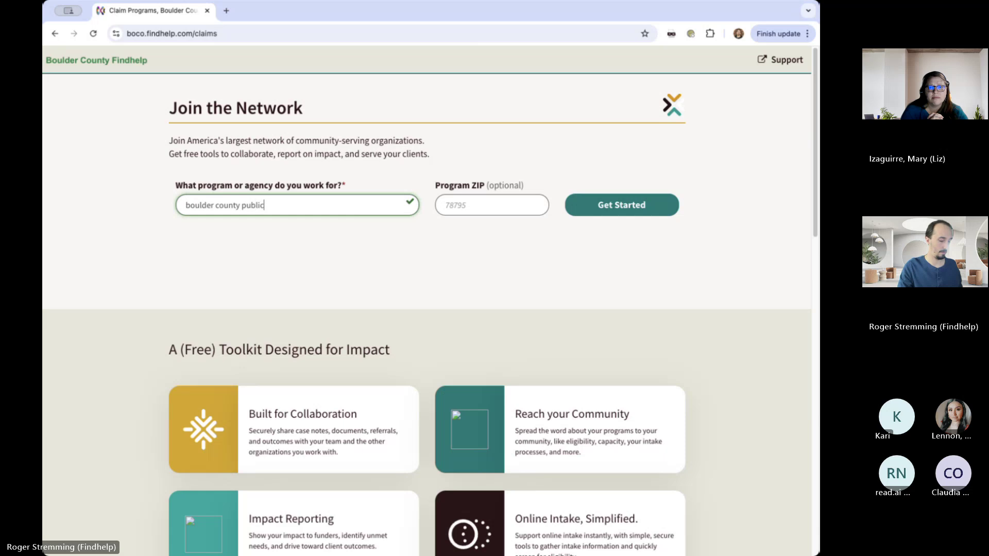
pyautogui.write(' hea')
pyautogui.press('BackSpace')
pyautogui.press('BackSpace')
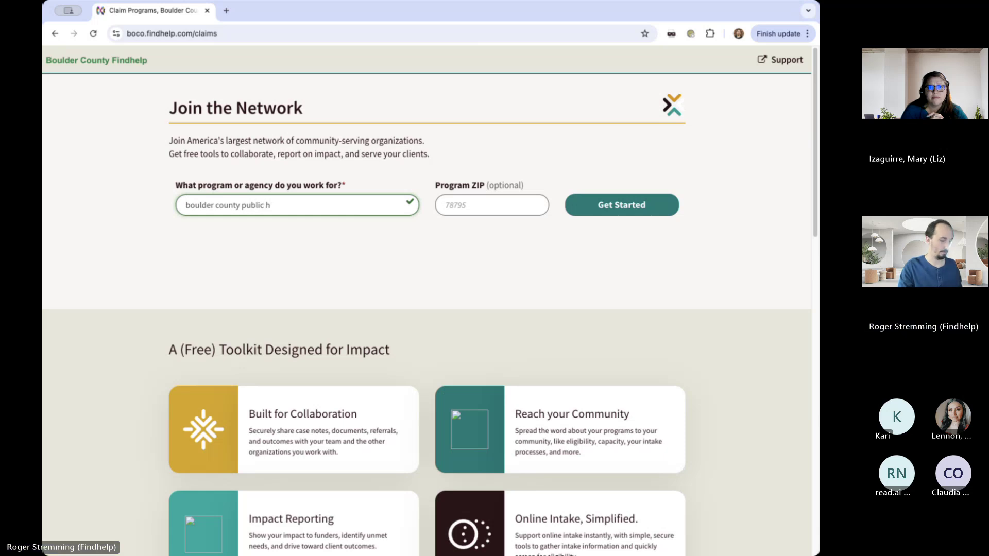
pyautogui.write('ealth')
pyautogui.press('Return')
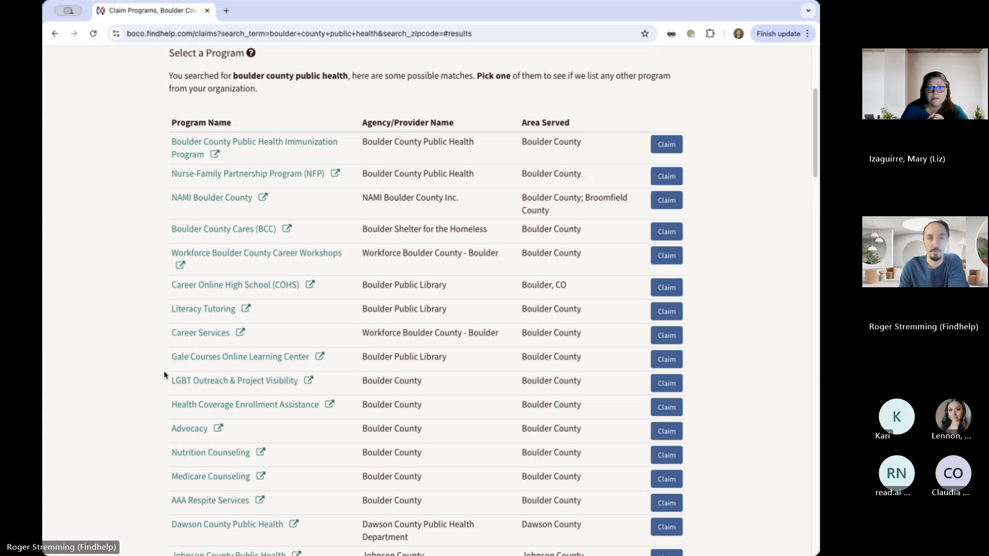
# Step: Look past the claim search results to the end of the page and open the Suggest a Program form
pyautogui.moveTo(816, 168); pyautogui.dragTo(816, 384)
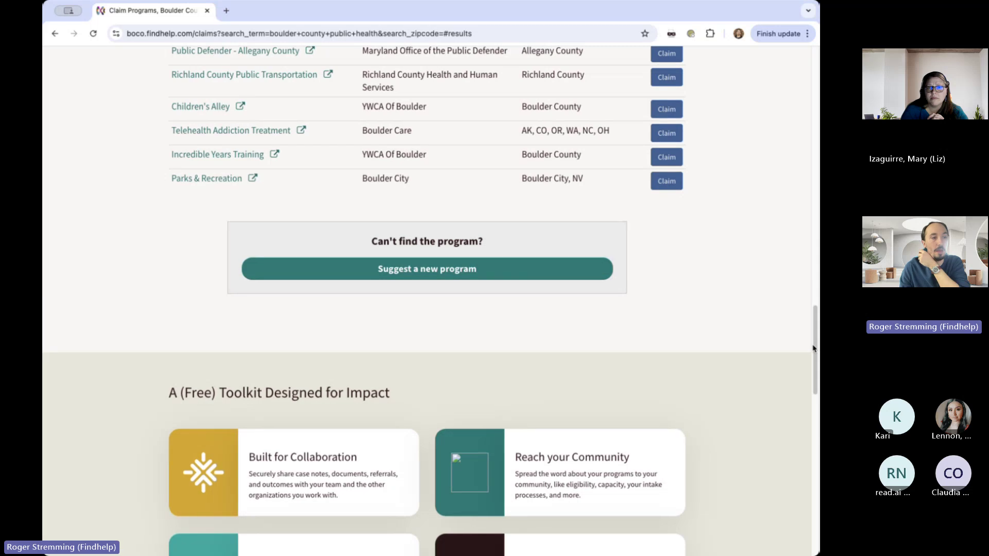
pyautogui.moveTo(816, 350); pyautogui.dragTo(816, 513)
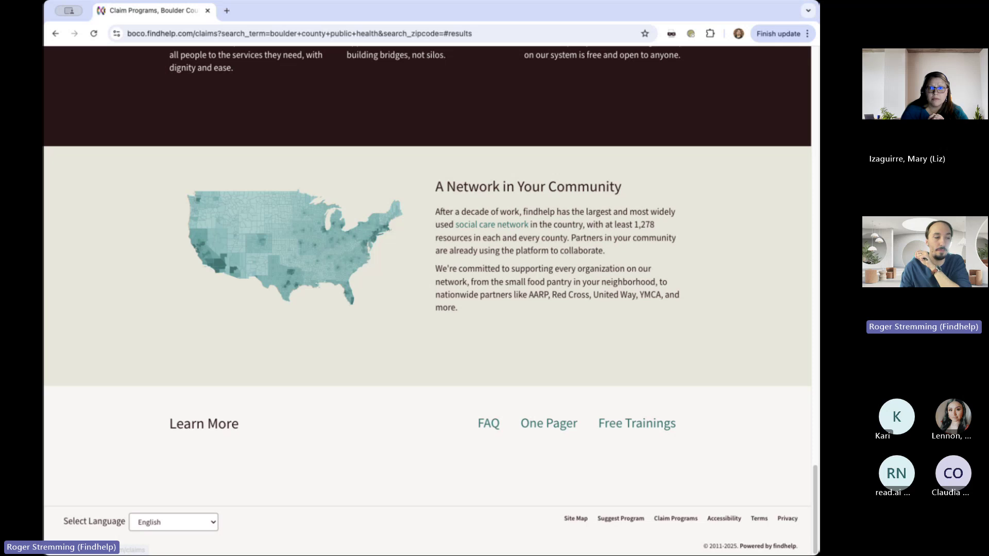
pyautogui.click(607, 520)
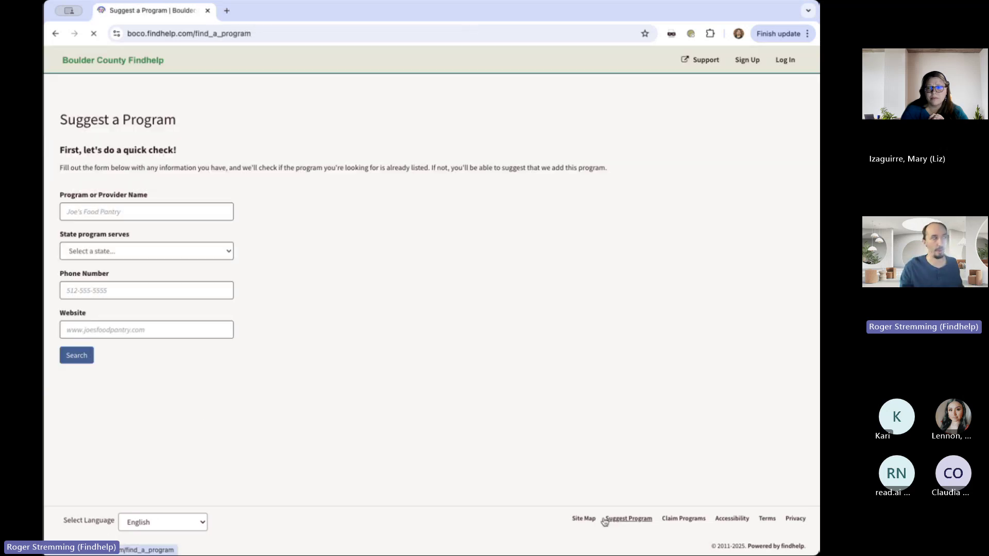
# Step: Check whether a program is already listed by searching for provider "salvation army" serving the state of Colorado
pyautogui.click(214, 214)
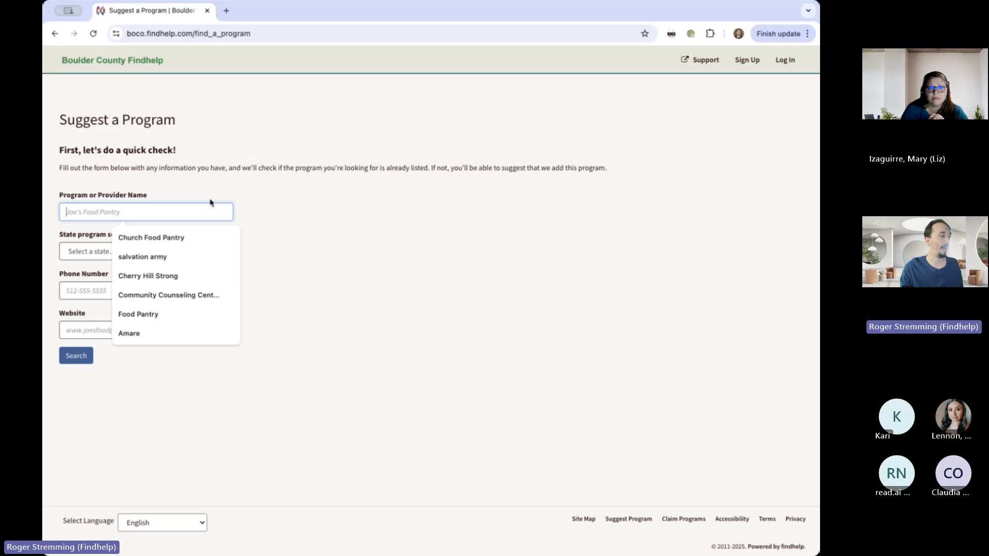
pyautogui.click(236, 257)
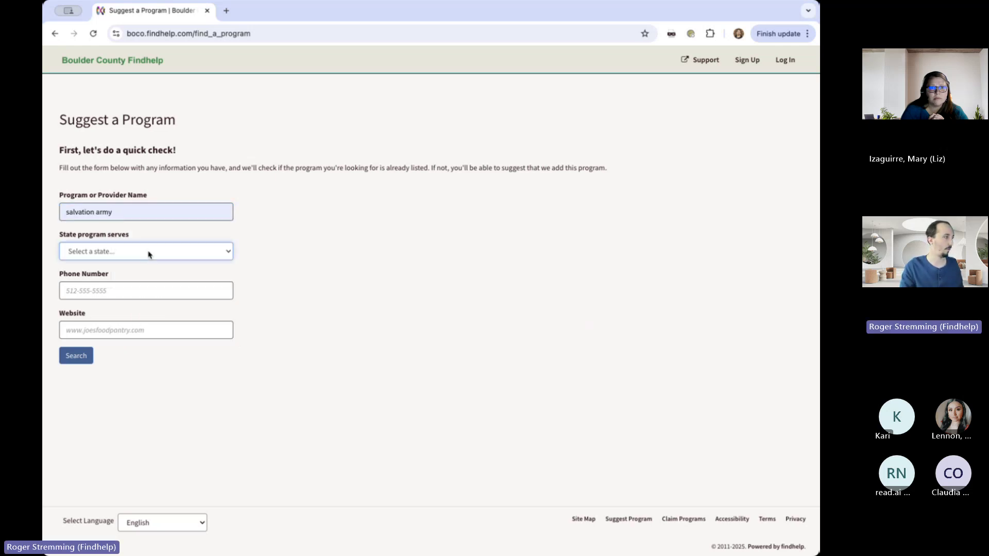
pyautogui.click(100, 354)
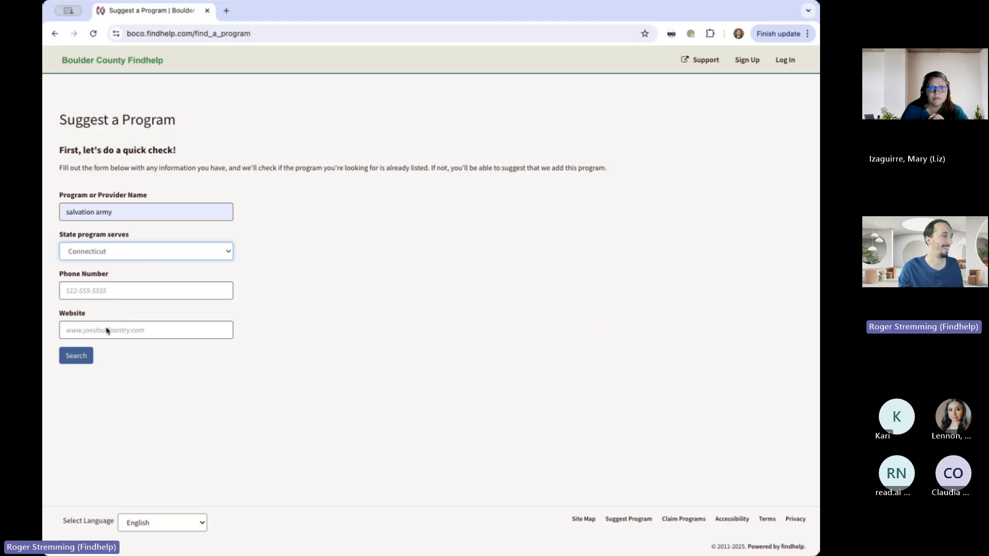
pyautogui.click(113, 244)
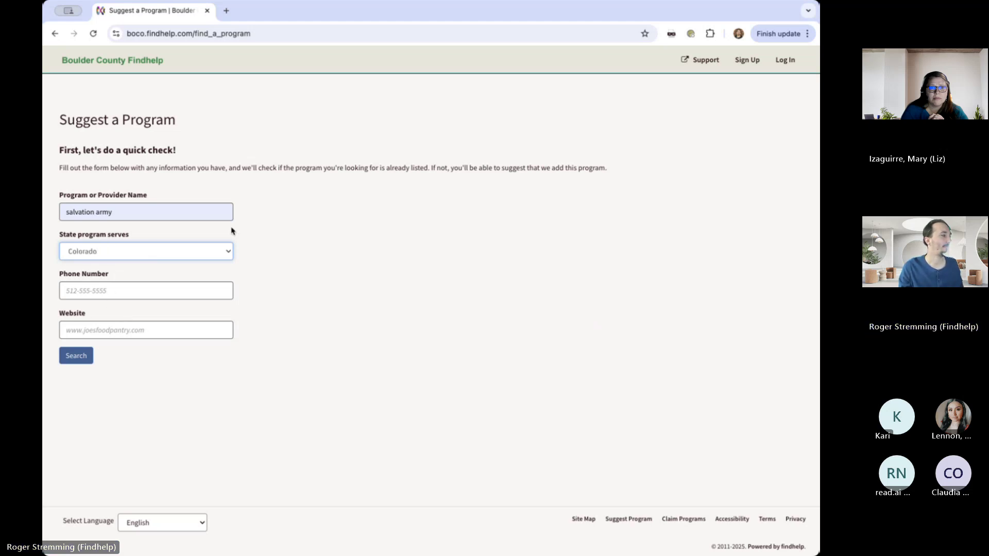
pyautogui.click(72, 360)
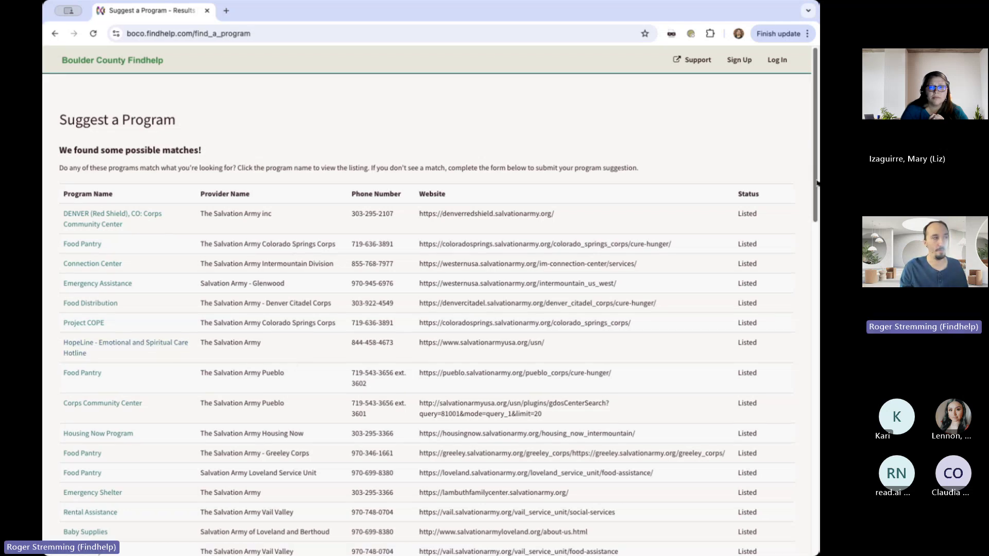
# Step: Examine the possible Salvation Army matches and the program suggestion form, including its website, address, description, email and "I work at this program" fields
pyautogui.moveTo(816, 183); pyautogui.dragTo(816, 196)
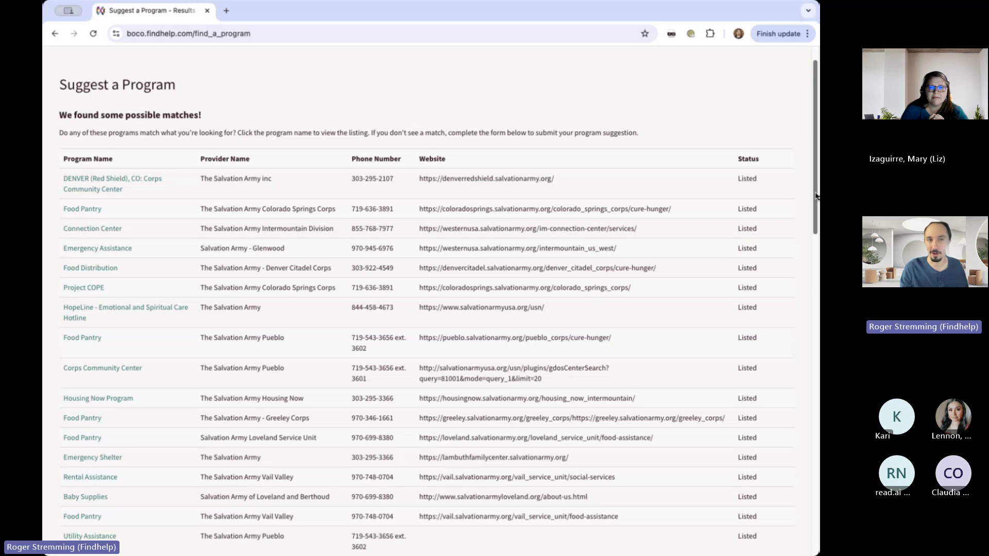
pyautogui.moveTo(817, 196); pyautogui.dragTo(816, 287)
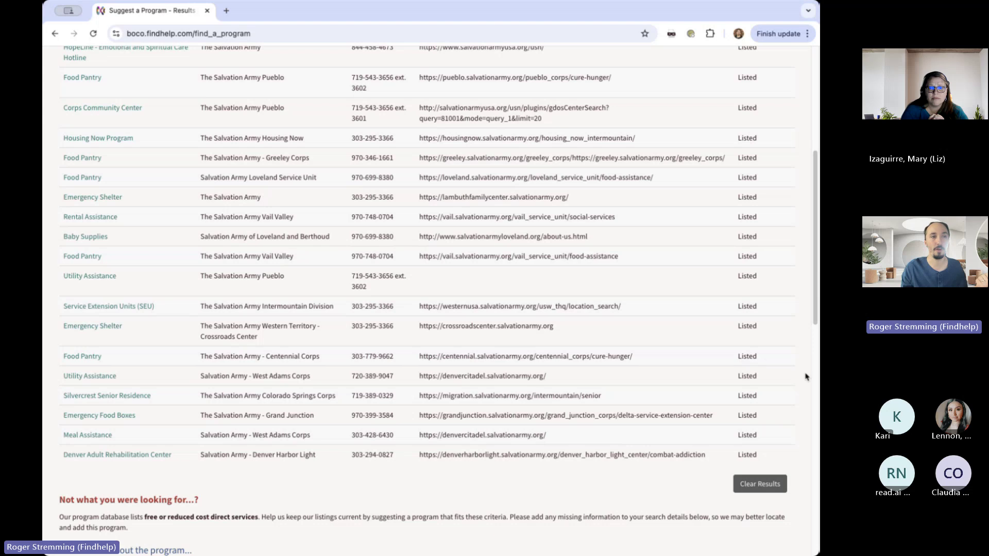
pyautogui.moveTo(814, 323); pyautogui.dragTo(817, 335)
pyautogui.scroll(-8, 817, 335)
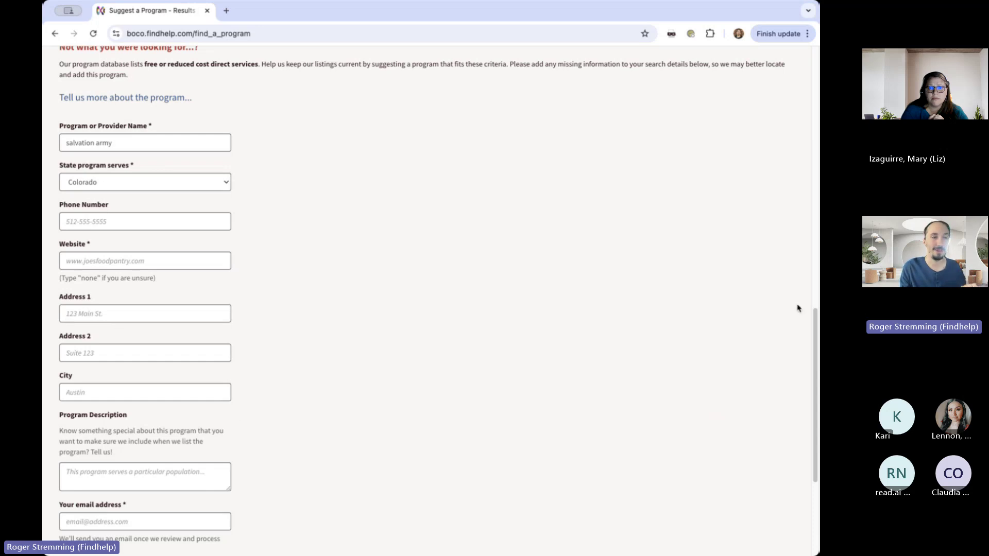
pyautogui.scroll(-3, 210, 411)
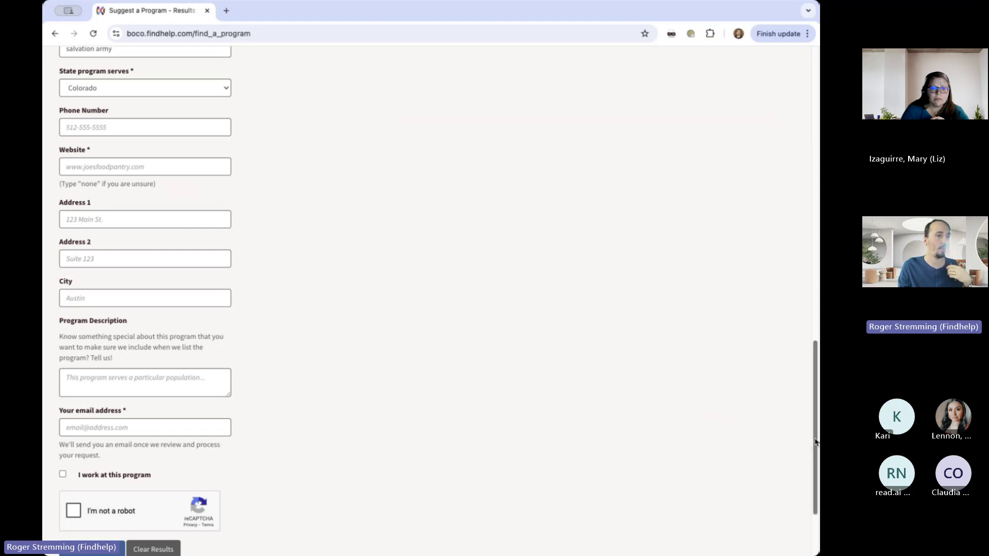
pyautogui.scroll(-1, 816, 457)
pyautogui.moveTo(816, 457); pyautogui.dragTo(816, 348)
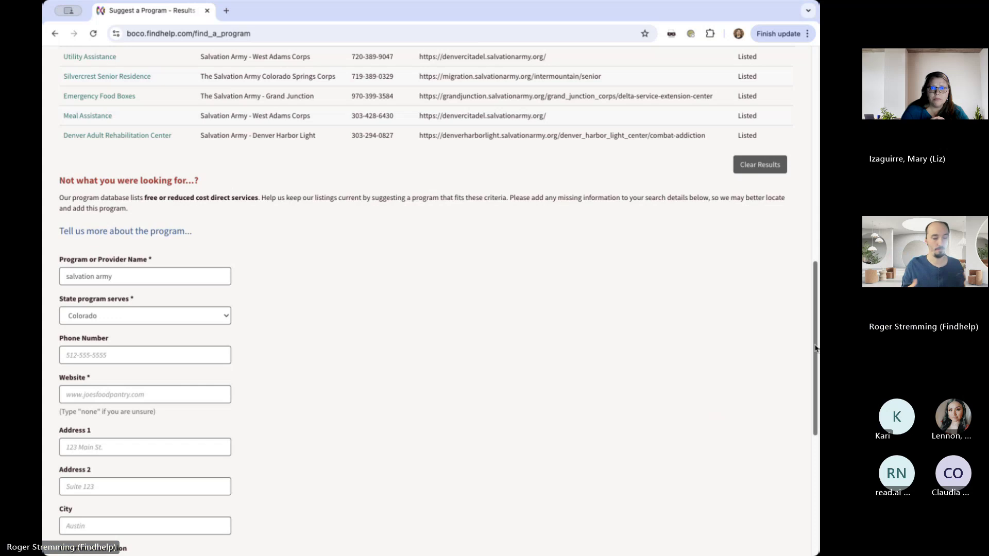
pyautogui.moveTo(816, 348); pyautogui.dragTo(763, 122)
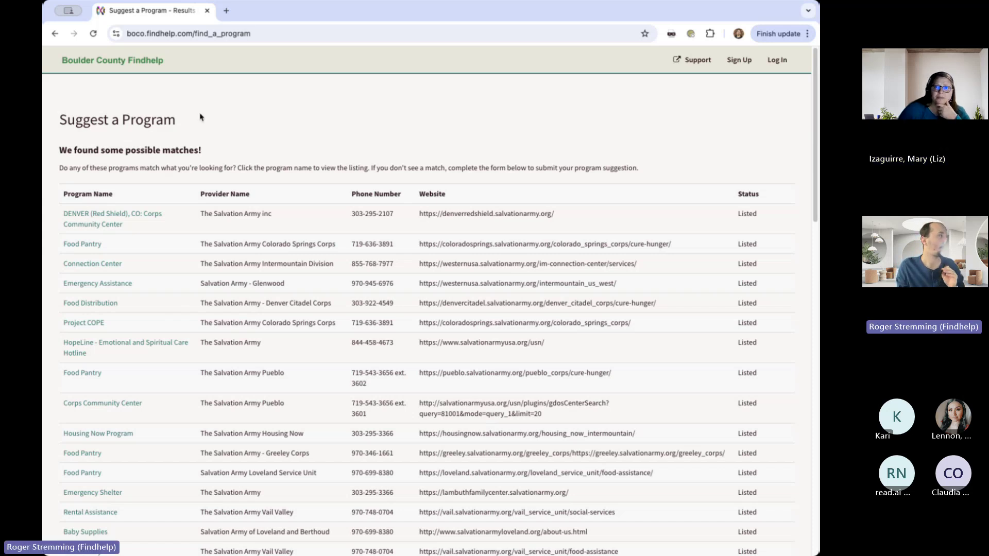
# Step: Return to the Boulder County Findhelp home page and open the account sign-up form
pyautogui.click(113, 60)
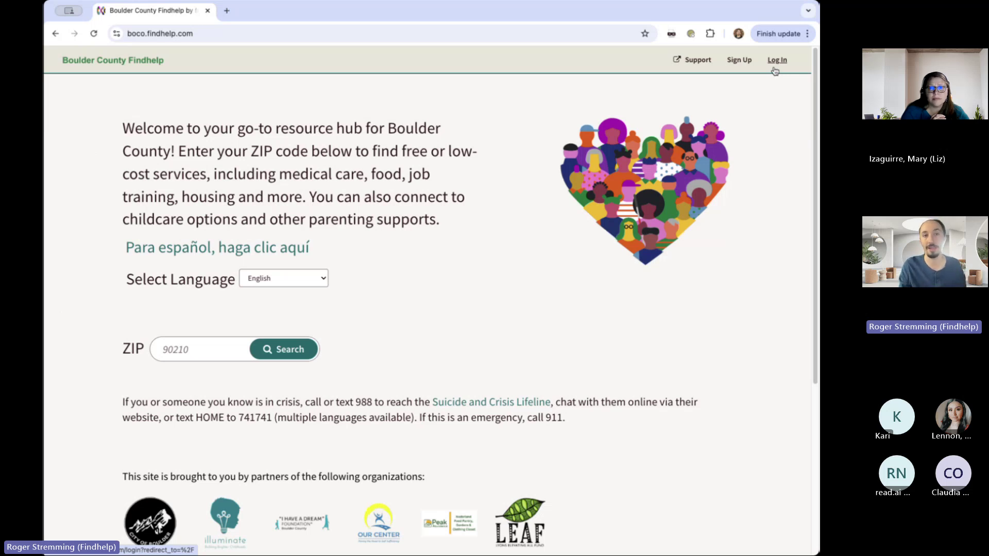
pyautogui.click(742, 65)
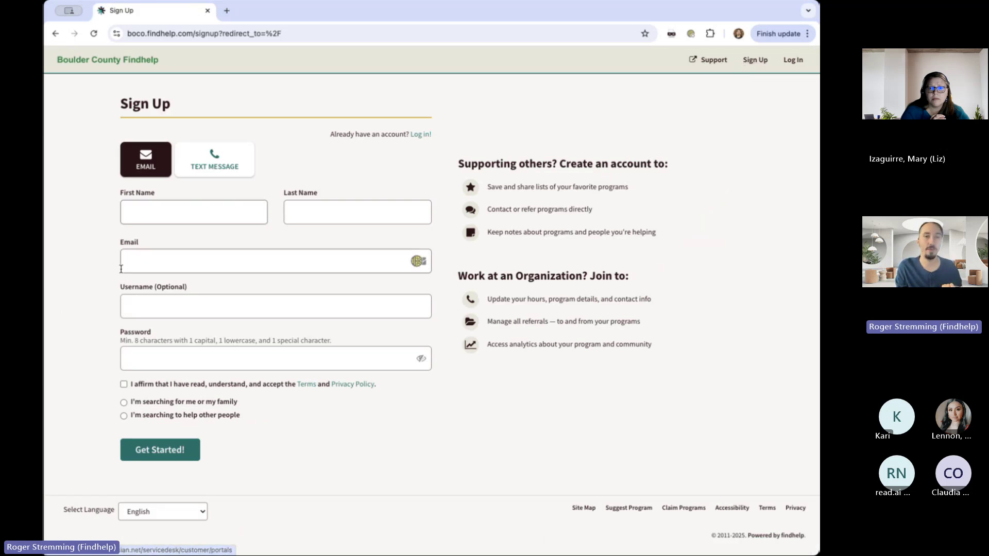
# Step: Go through the sign-up form's name, email, username and password fields and choose "I'm searching for me or my family" as the purpose
pyautogui.click(331, 268)
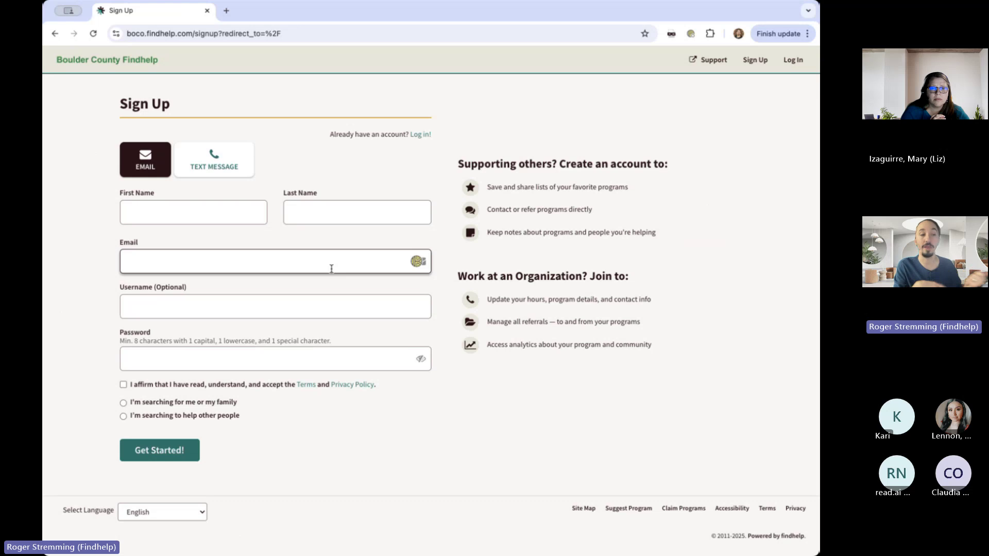
pyautogui.click(161, 218)
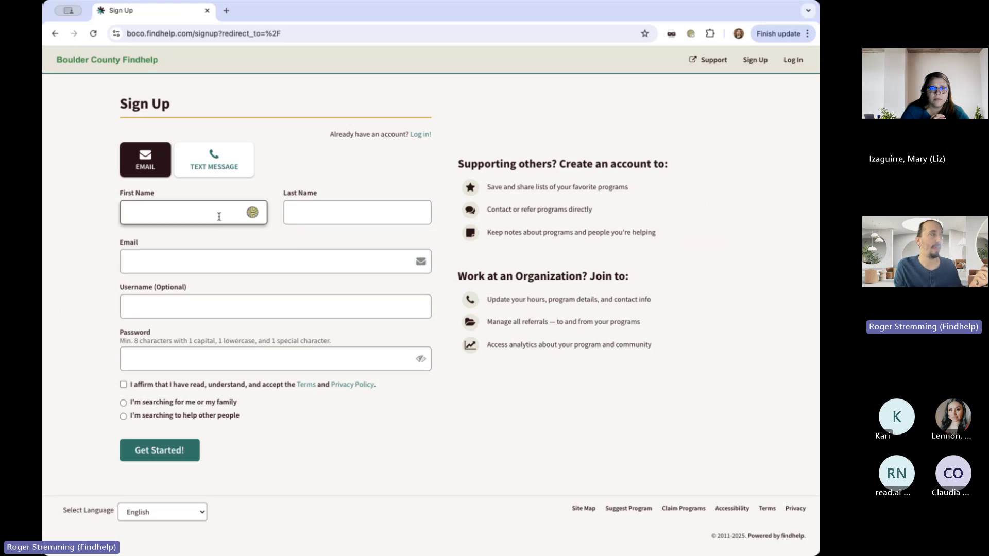
pyautogui.click(331, 204)
pyautogui.click(221, 289)
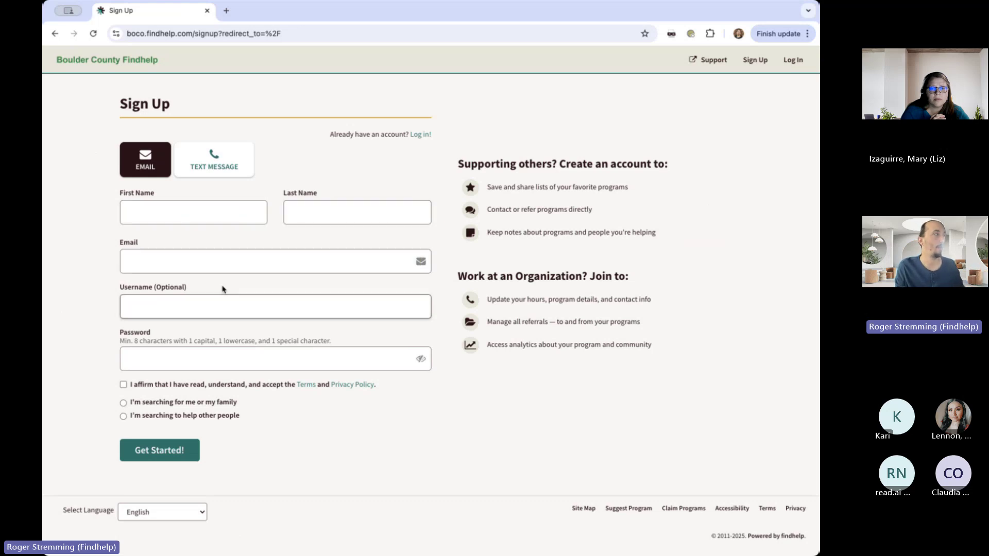
pyautogui.click(146, 267)
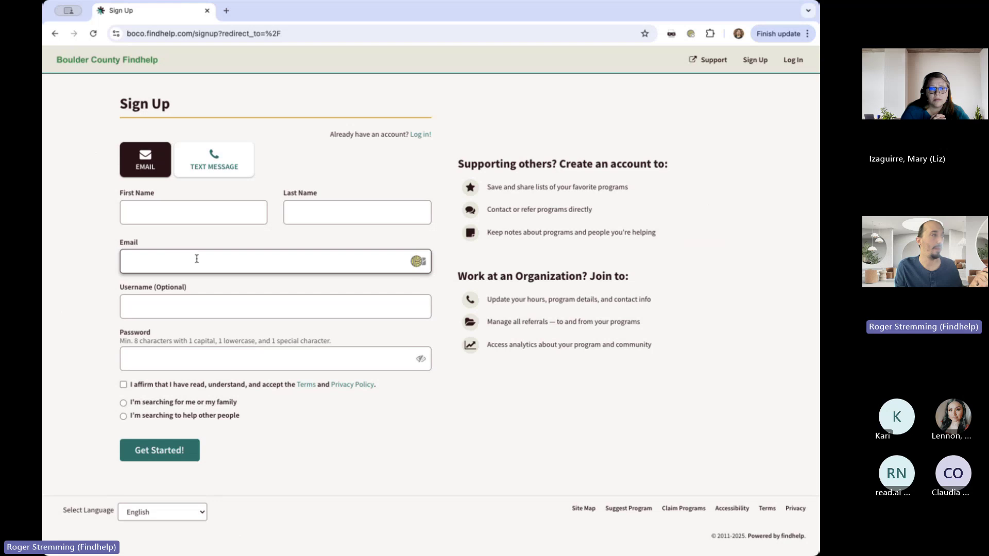
pyautogui.click(160, 306)
pyautogui.click(168, 341)
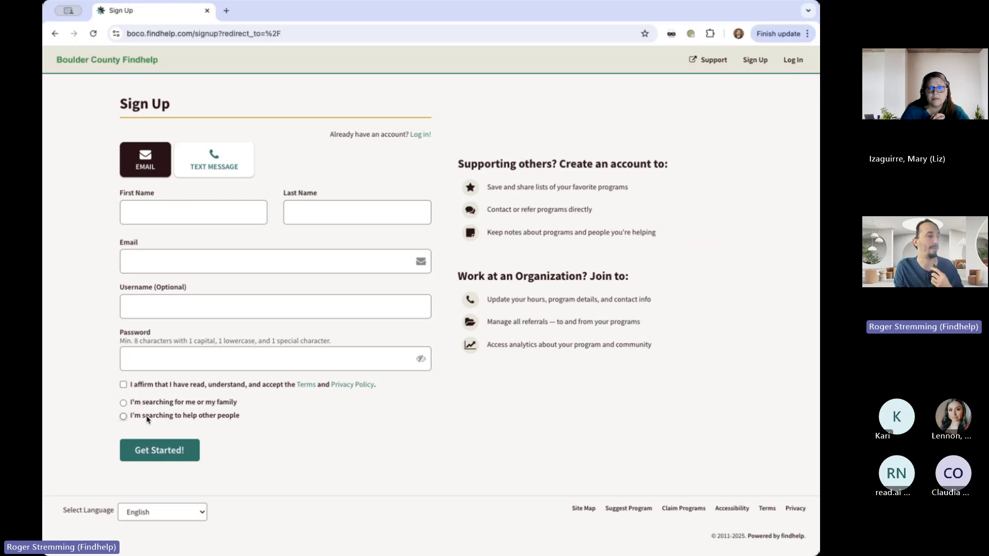
pyautogui.click(208, 418)
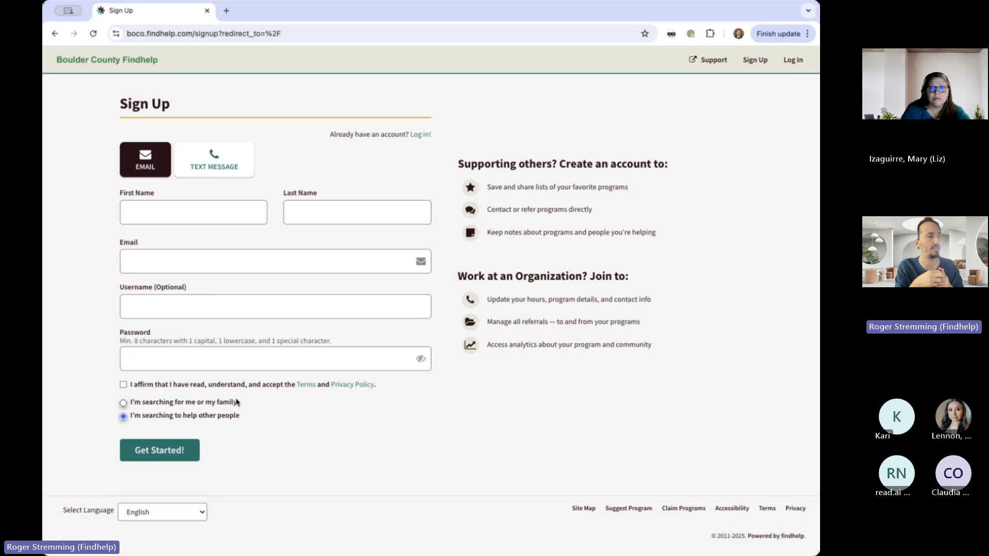
pyautogui.click(135, 406)
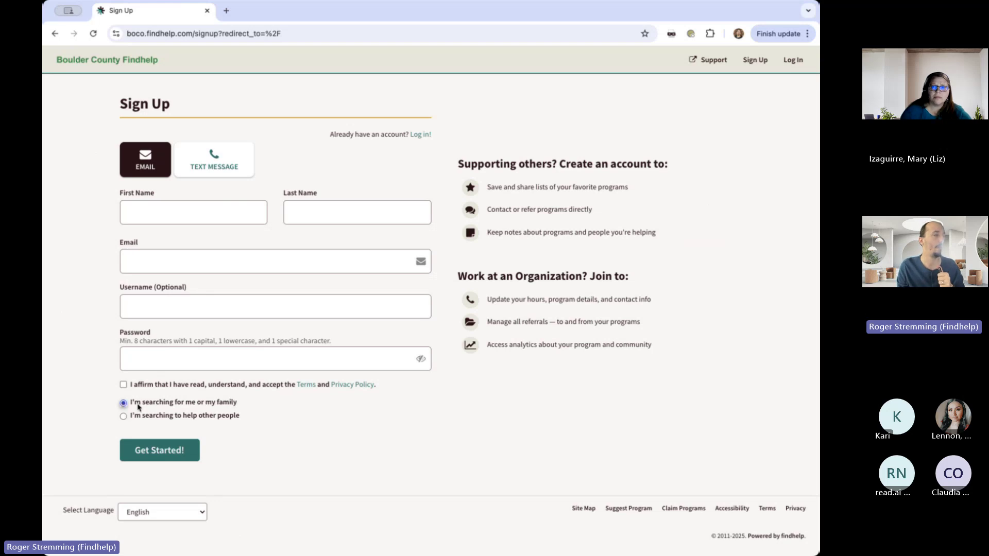